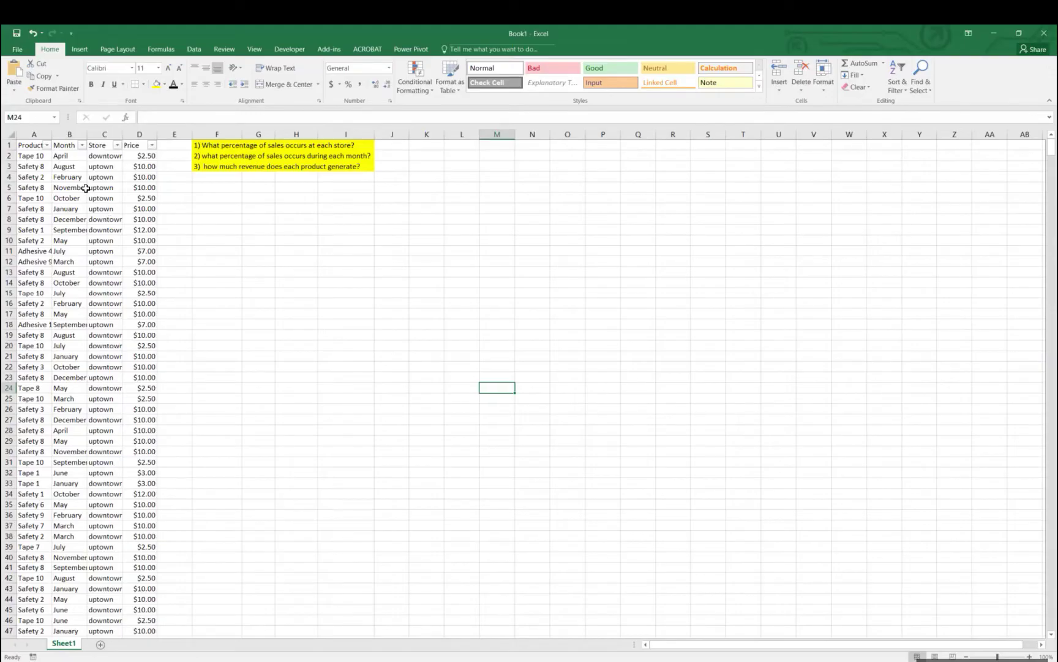
- Examine the filter values of the Store, Product and Price columns, then the header row of the sales data
{"action": "left_click", "coordinate": [117, 146]}
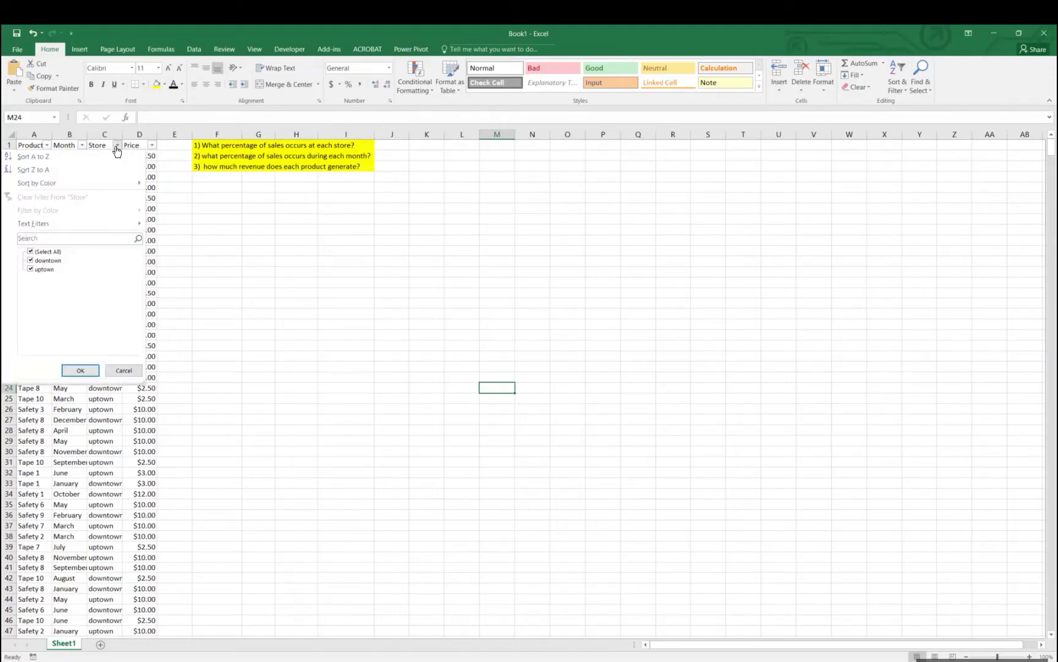
{"action": "left_click", "coordinate": [117, 146]}
{"action": "left_click", "coordinate": [117, 146]}
{"action": "left_click", "coordinate": [123, 370]}
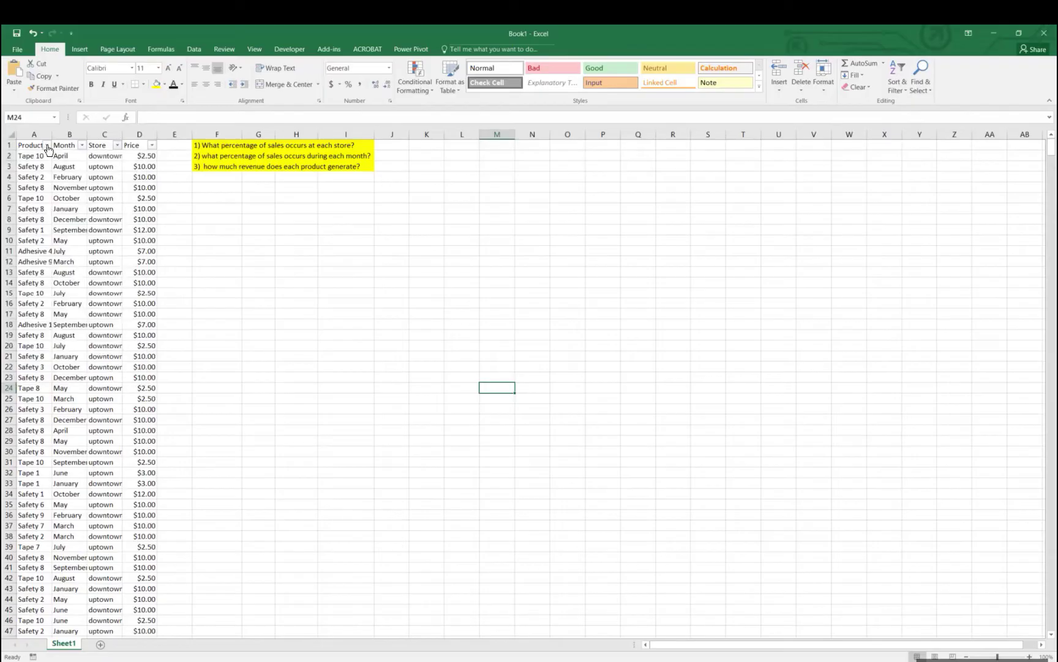
{"action": "left_click", "coordinate": [47, 146]}
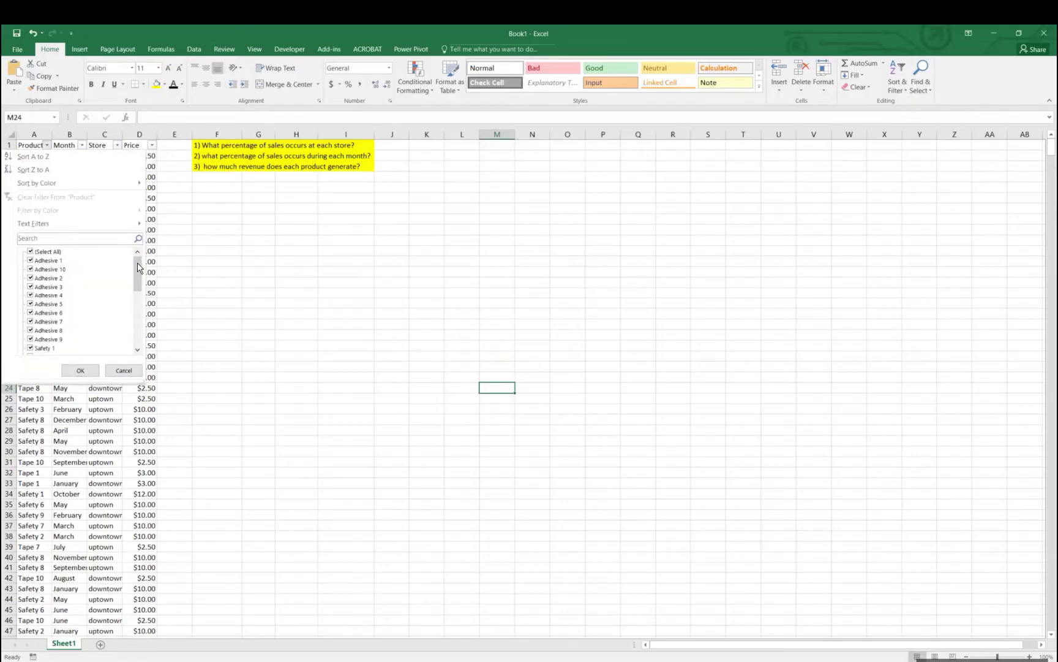
{"action": "left_click_drag", "start_coordinate": [137, 272], "coordinate": [136, 317]}
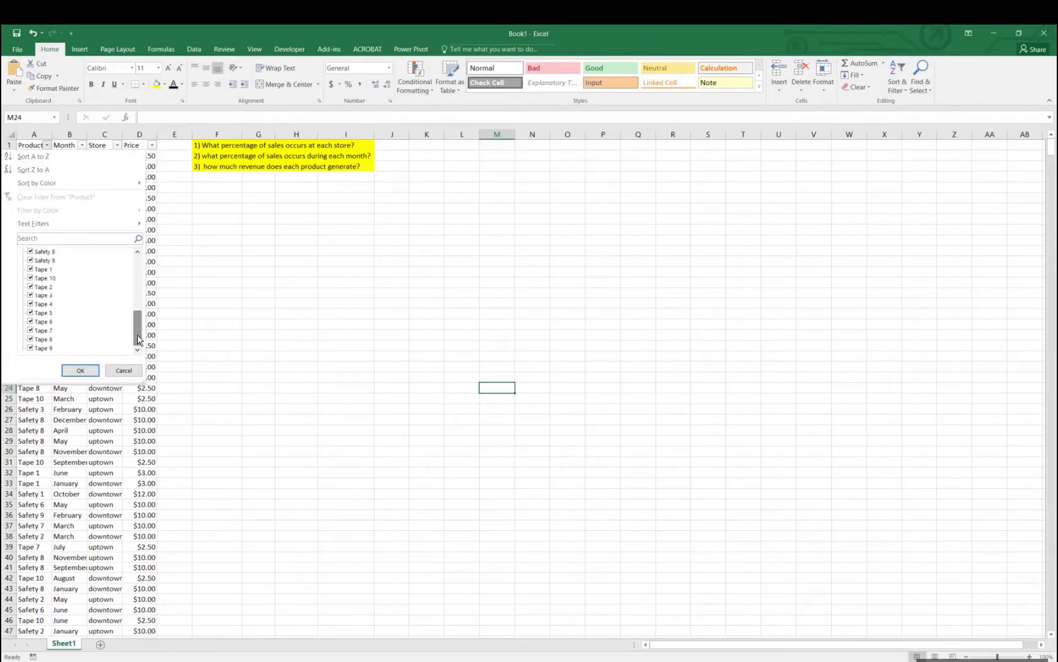
{"action": "left_click", "coordinate": [123, 370]}
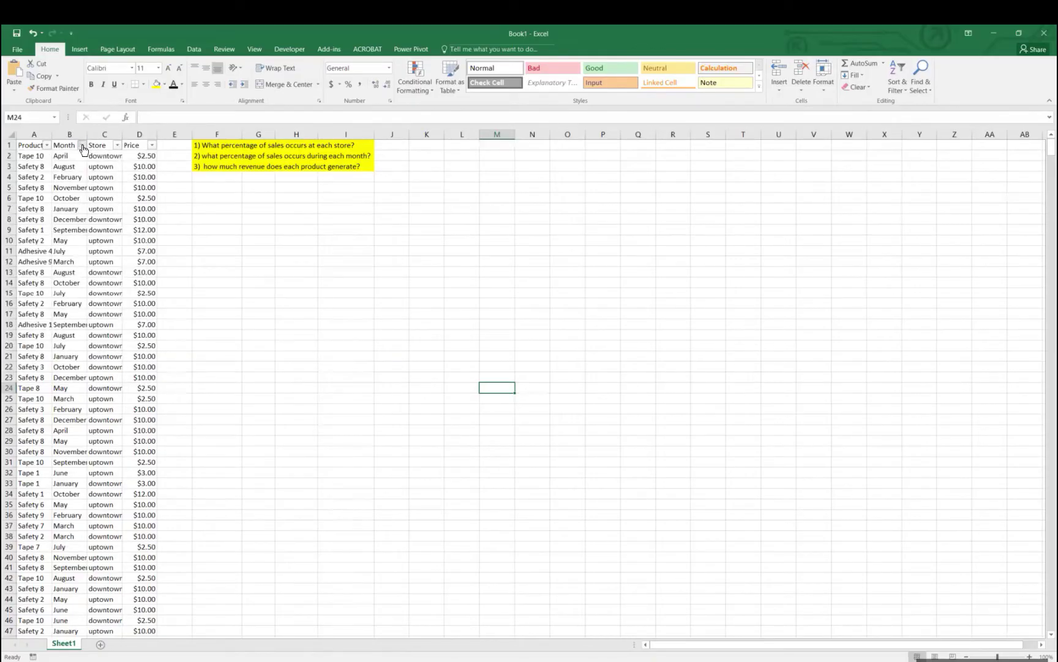
{"action": "left_click", "coordinate": [151, 146]}
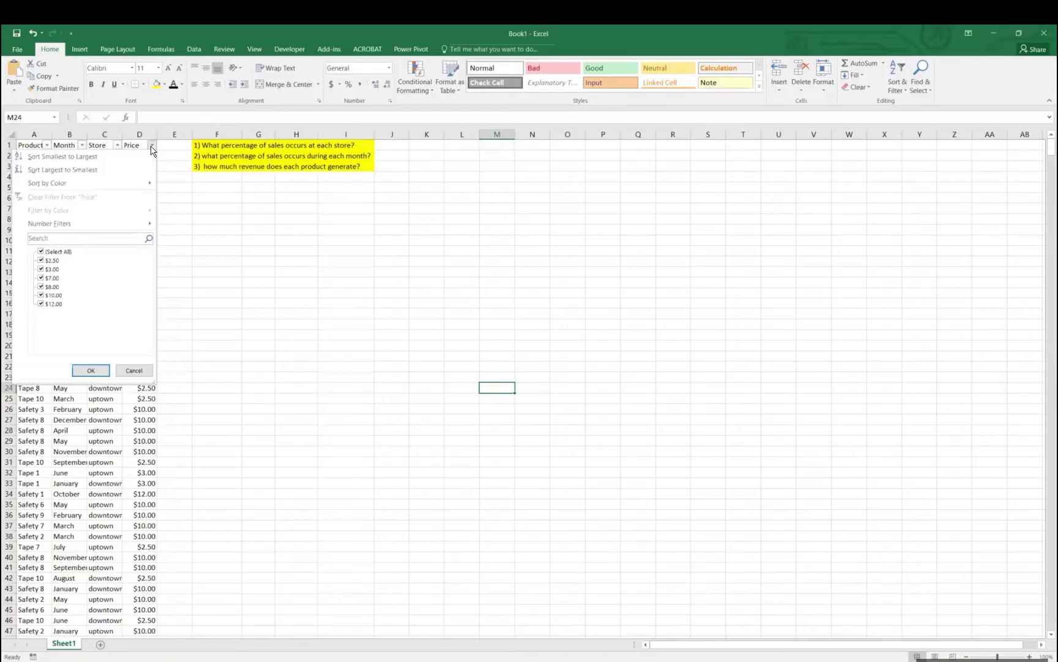
{"action": "left_click", "coordinate": [151, 146]}
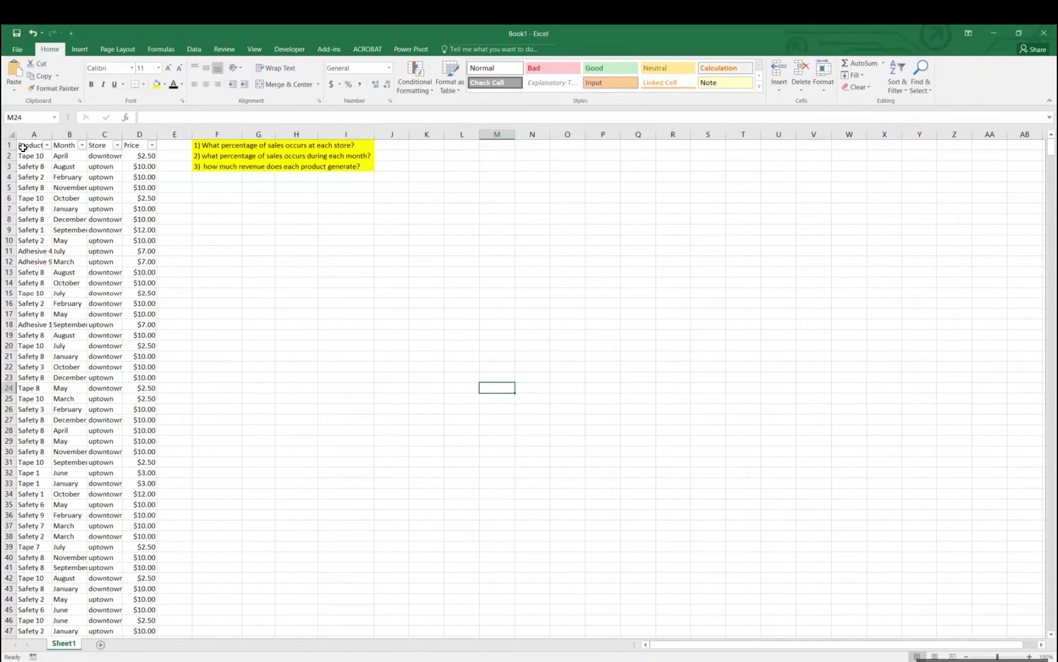
{"action": "left_click_drag", "start_coordinate": [22, 145], "coordinate": [146, 147]}
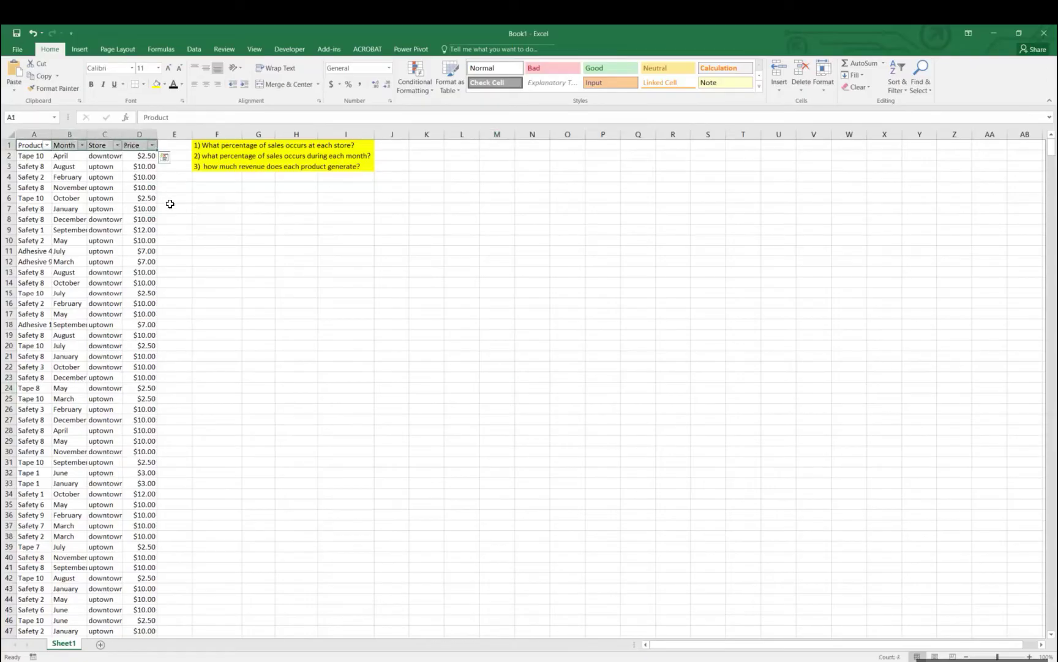
- Insert a PivotTable at F6 of the existing worksheet, using the sales data in A1:D1327 as its source
{"action": "left_click", "coordinate": [208, 197]}
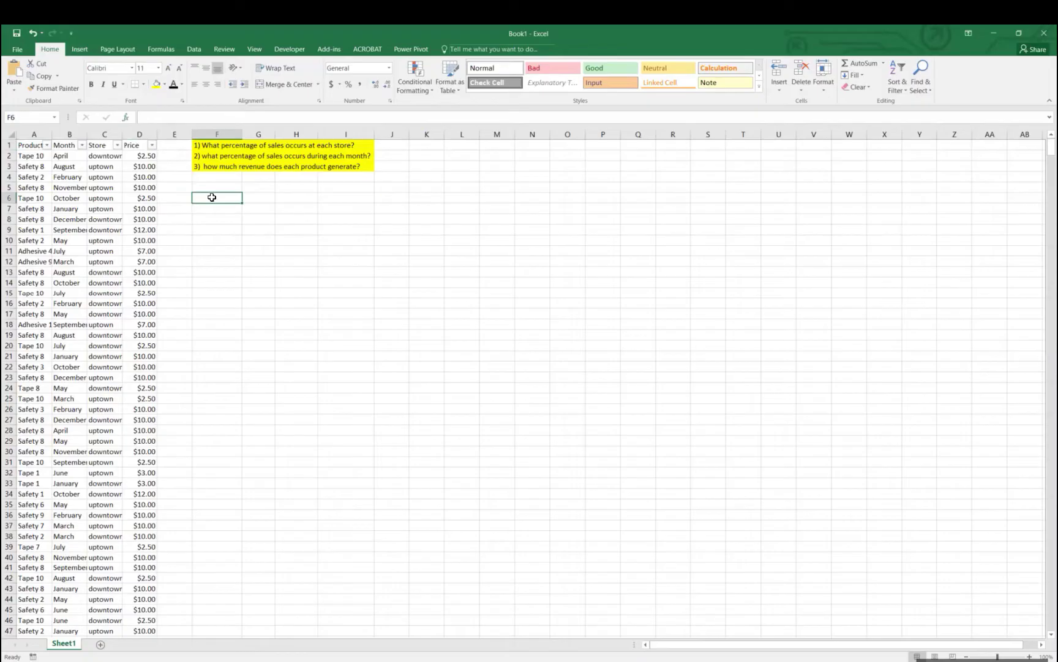
{"action": "left_click", "coordinate": [76, 49]}
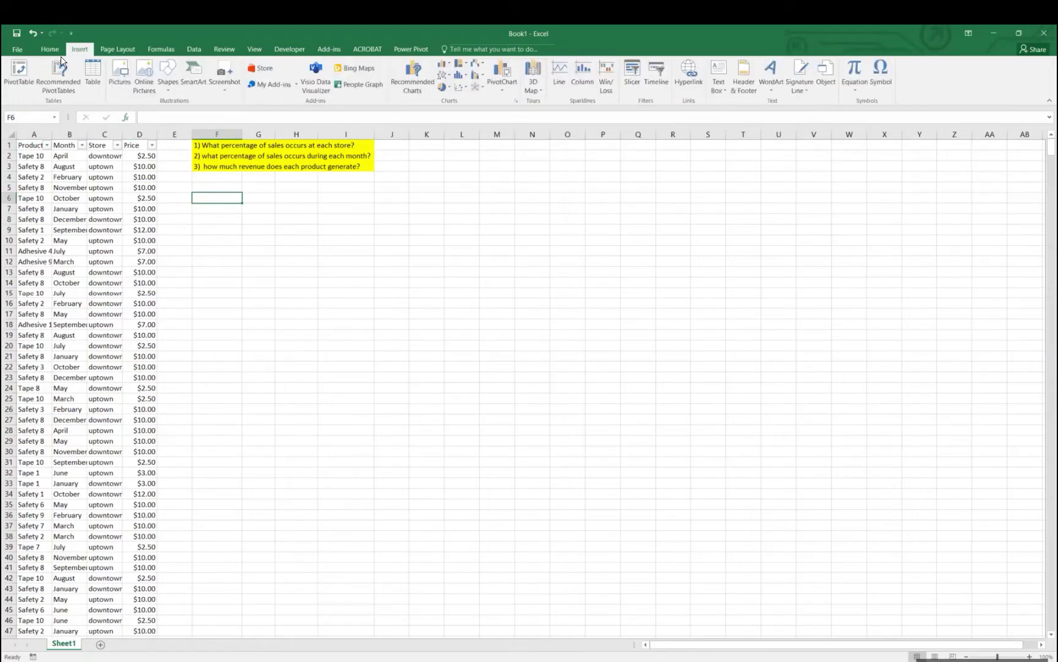
{"action": "left_click", "coordinate": [28, 78]}
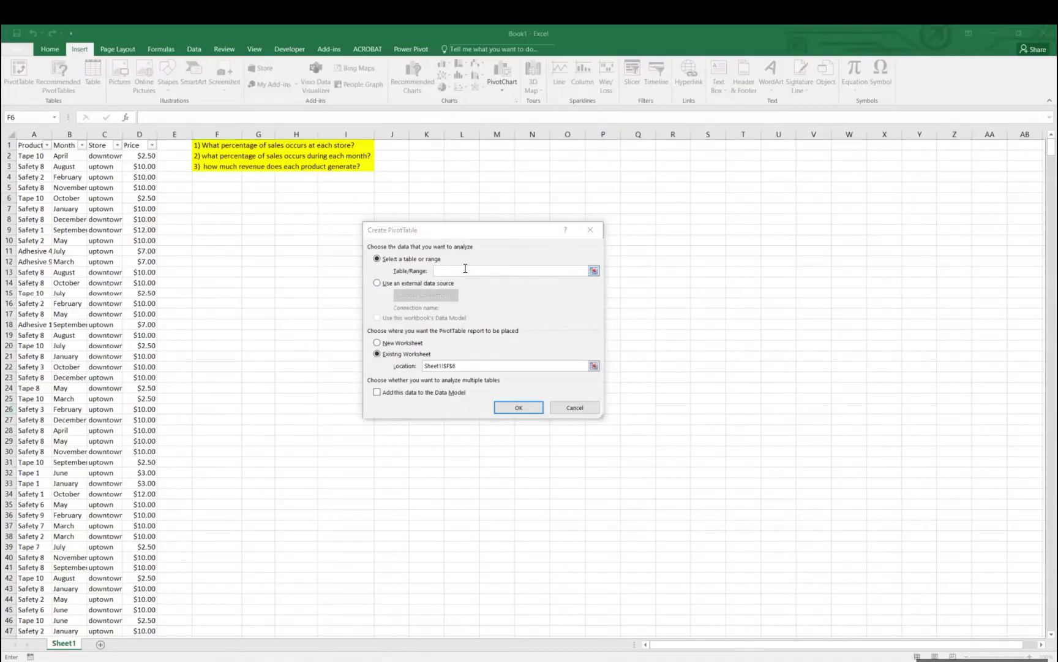
{"action": "left_click_drag", "start_coordinate": [34, 146], "coordinate": [141, 452]}
{"action": "scroll", "coordinate": [1043, 162], "scroll_direction": "down", "scroll_amount": 3}
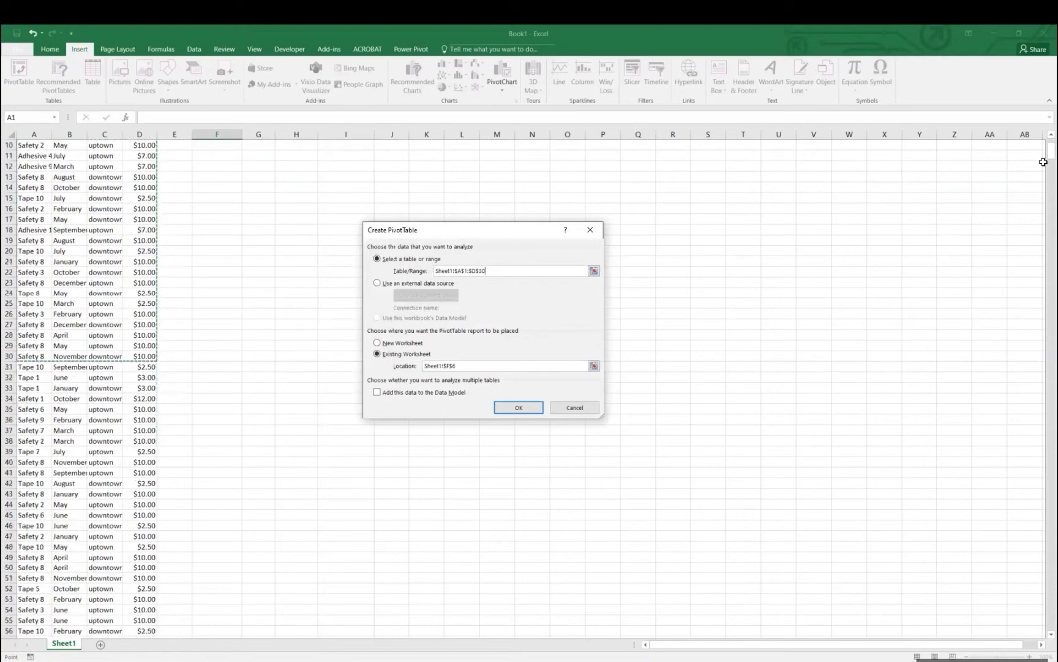
{"action": "left_click_drag", "start_coordinate": [1043, 162], "coordinate": [1047, 649]}
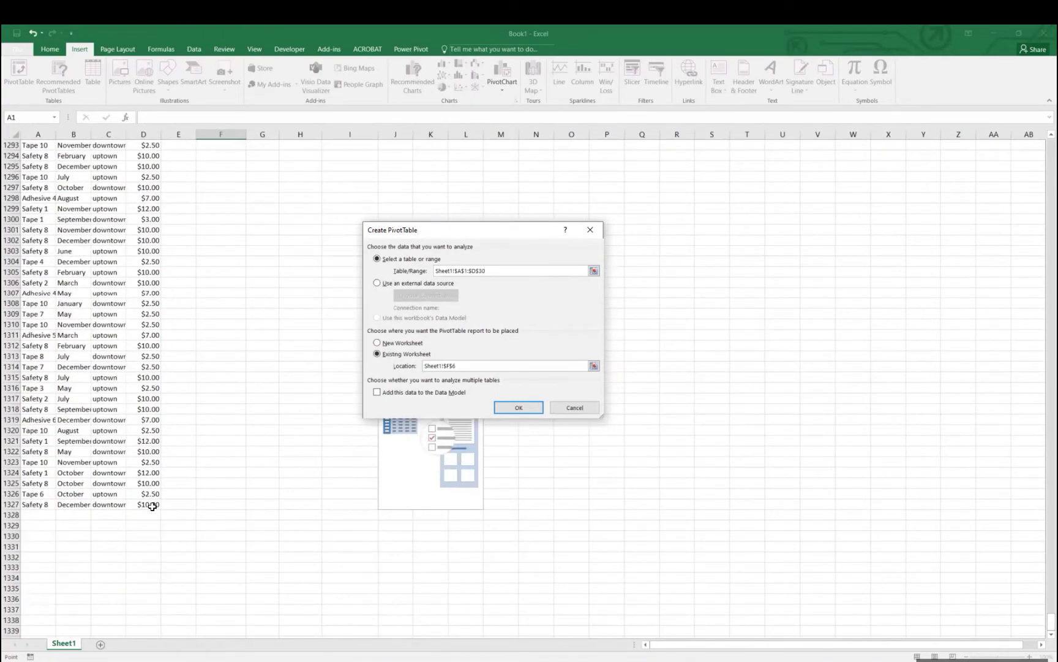
{"action": "left_click", "coordinate": [518, 407]}
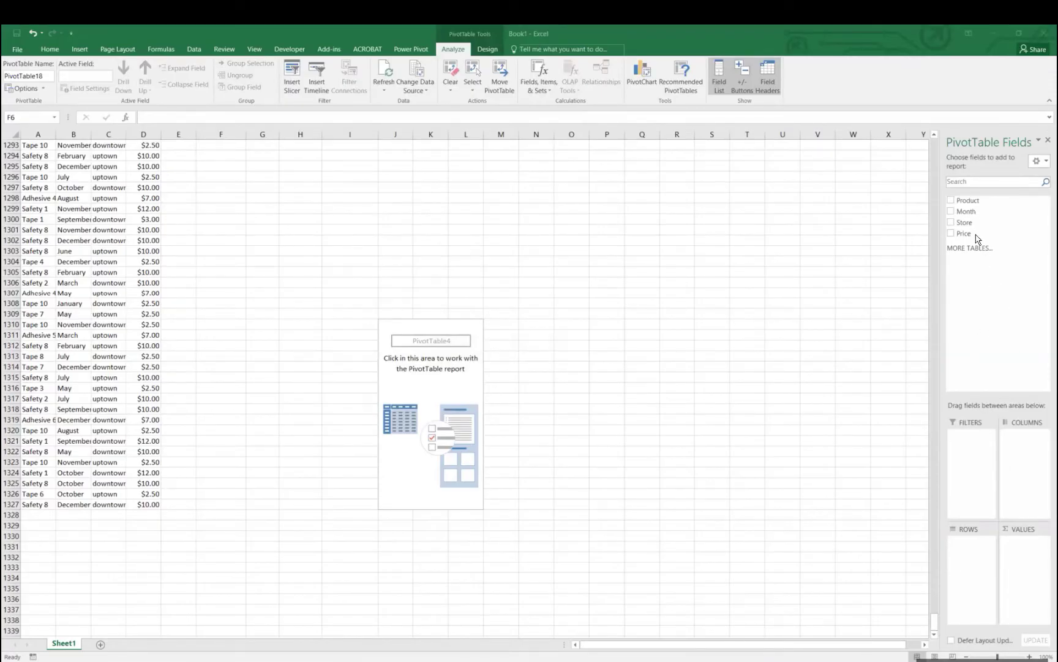
- Add the Store field as a report filter and inspect its filter choices without applying any
{"action": "left_click_drag", "start_coordinate": [966, 236], "coordinate": [974, 271]}
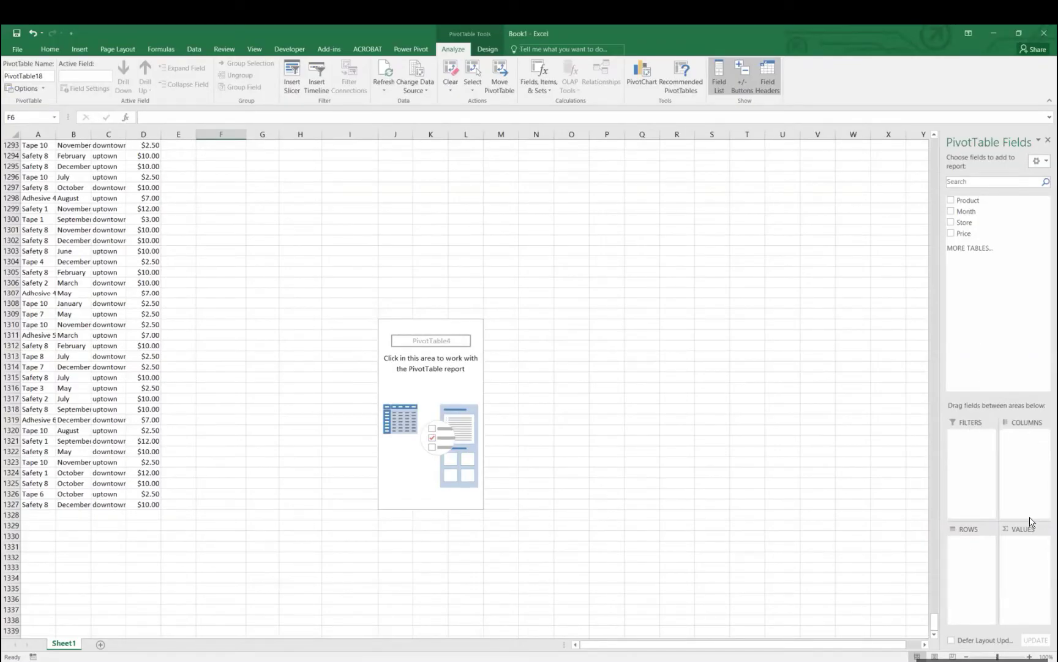
{"action": "left_click_drag", "start_coordinate": [974, 223], "coordinate": [968, 444]}
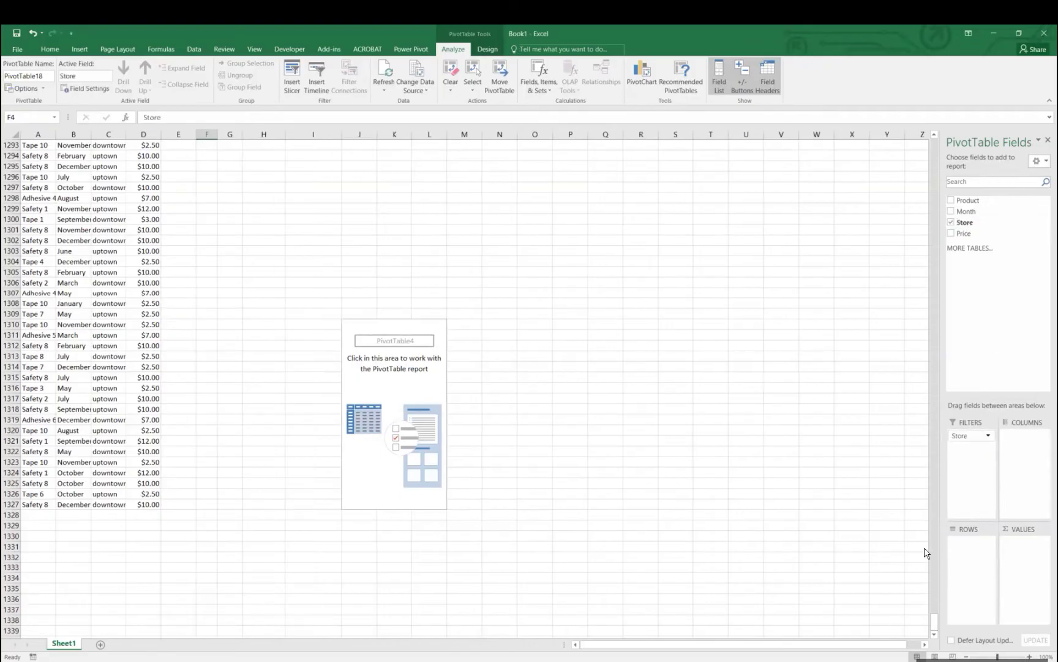
{"action": "left_click_drag", "start_coordinate": [936, 625], "coordinate": [922, 136]}
{"action": "scroll", "coordinate": [306, 171], "scroll_direction": "up", "scroll_amount": 20}
{"action": "left_click", "coordinate": [232, 178]}
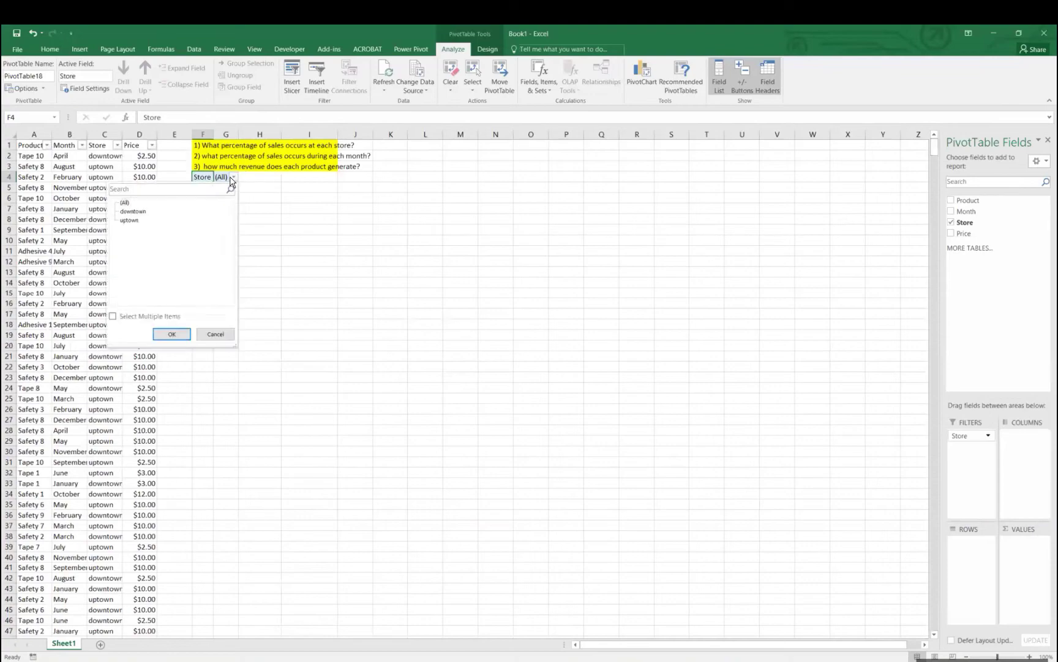
{"action": "left_click", "coordinate": [153, 316]}
{"action": "left_click", "coordinate": [216, 335]}
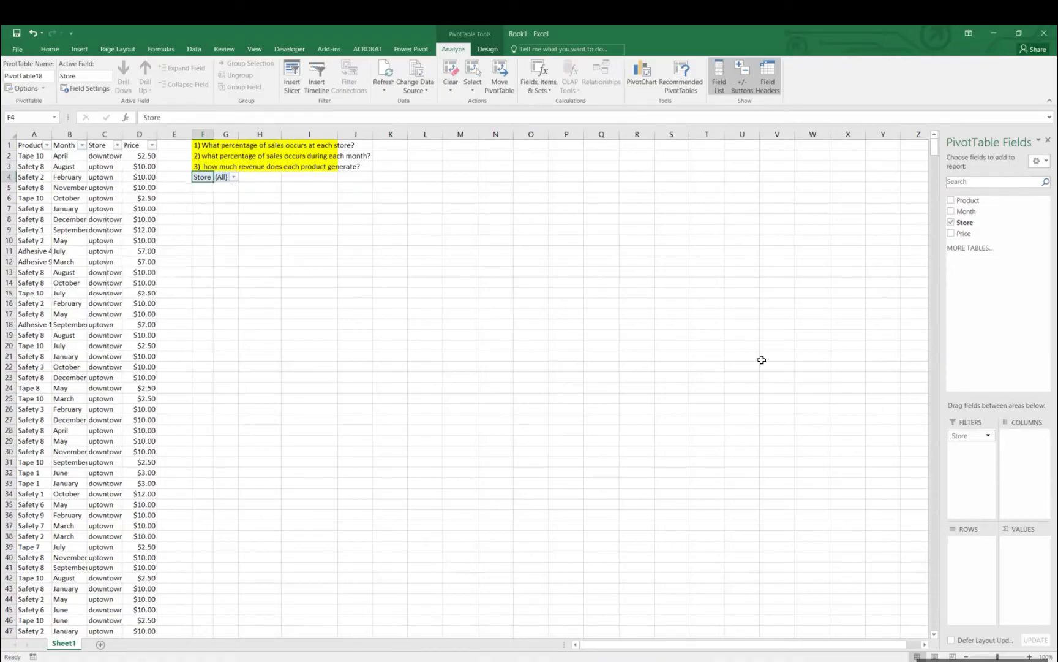
- Try Store as the PivotTable's column field, settle on it as the row field, and add Price as the summed value
{"action": "left_click_drag", "start_coordinate": [995, 442], "coordinate": [1021, 459]}
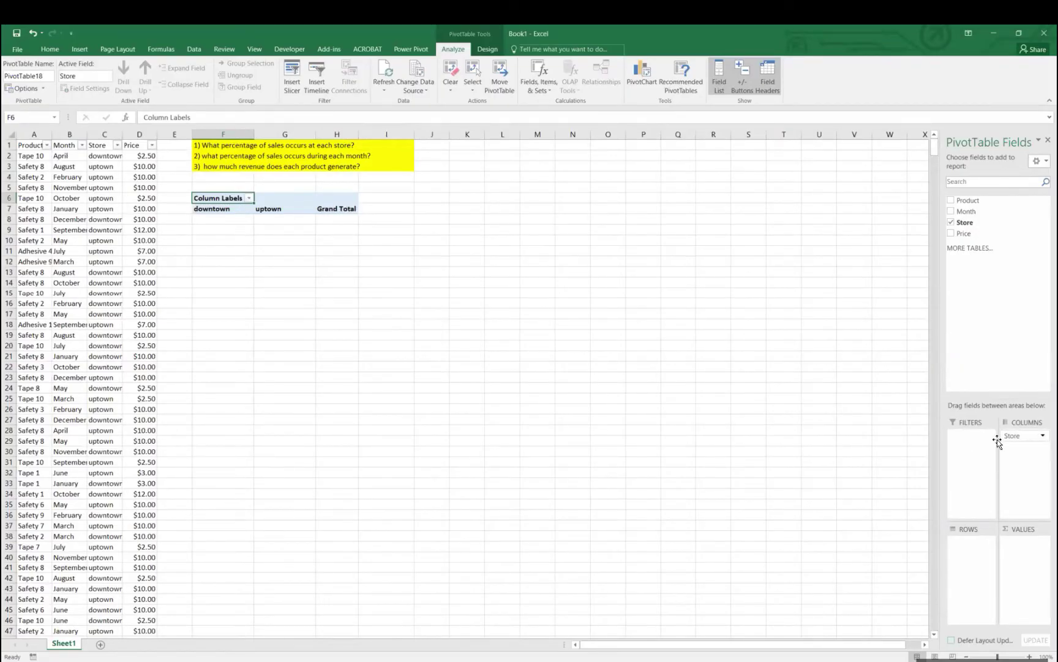
{"action": "left_click_drag", "start_coordinate": [1012, 436], "coordinate": [968, 555]}
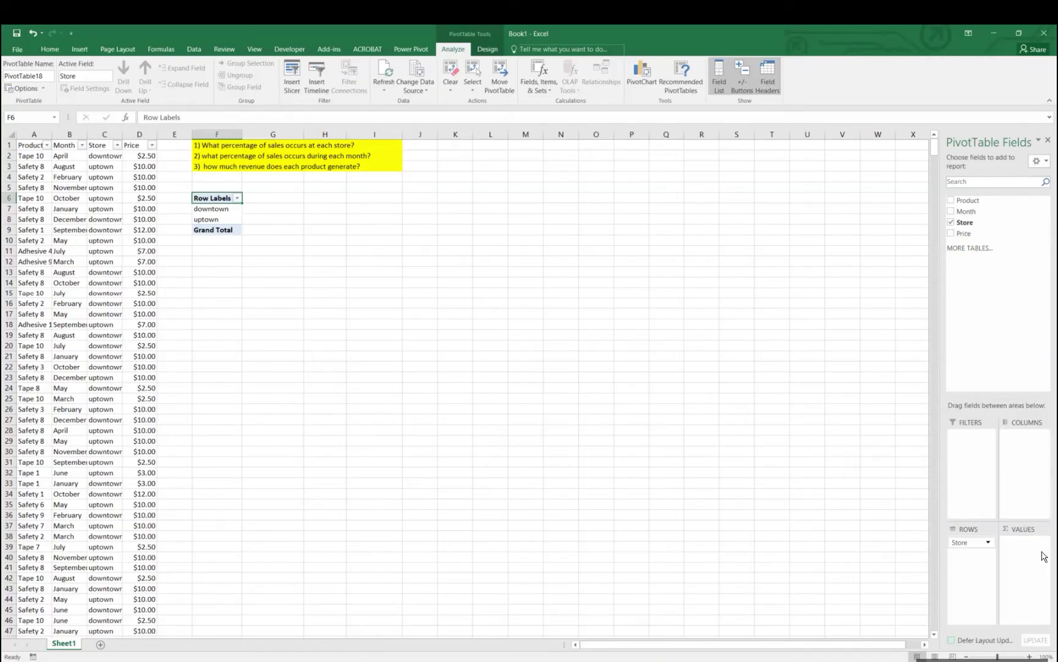
{"action": "left_click_drag", "start_coordinate": [965, 233], "coordinate": [1020, 547]}
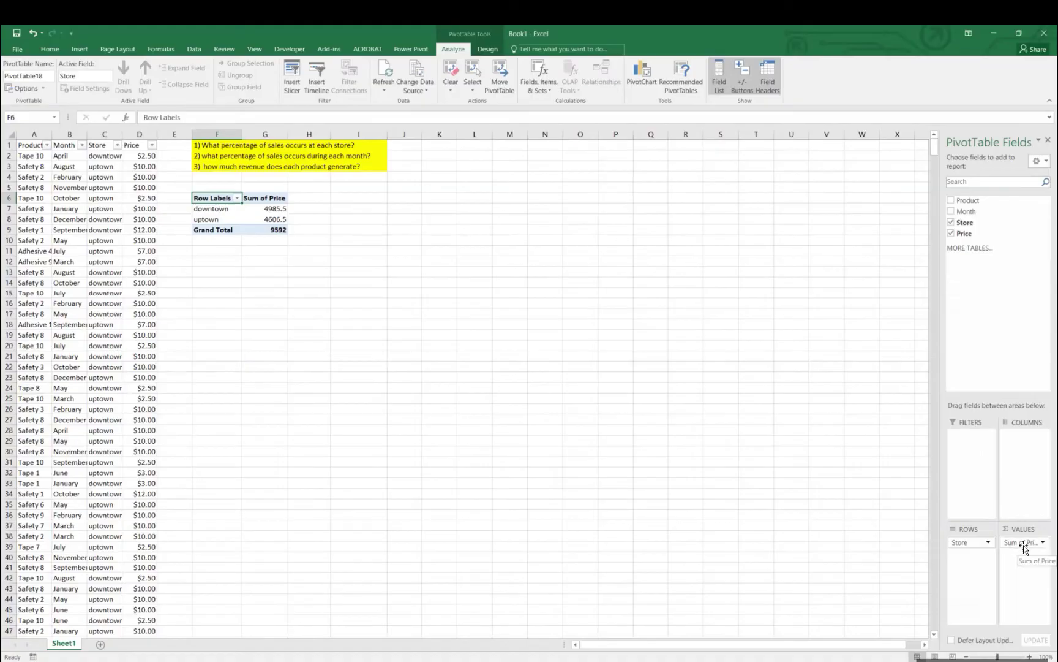
- Rename the Sum of Price field to "% of sales" and show its values as percentages of the total
{"action": "double_click", "coordinate": [276, 198]}
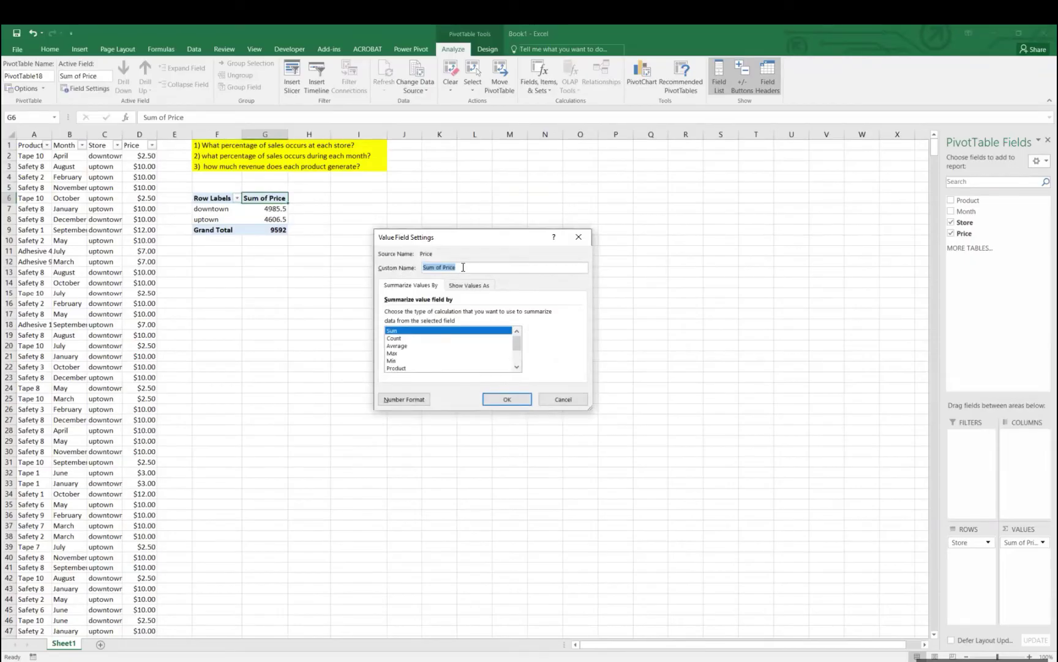
{"action": "type", "text": "% of sales"}
{"action": "left_click", "coordinate": [464, 287]}
{"action": "left_click", "coordinate": [455, 314]}
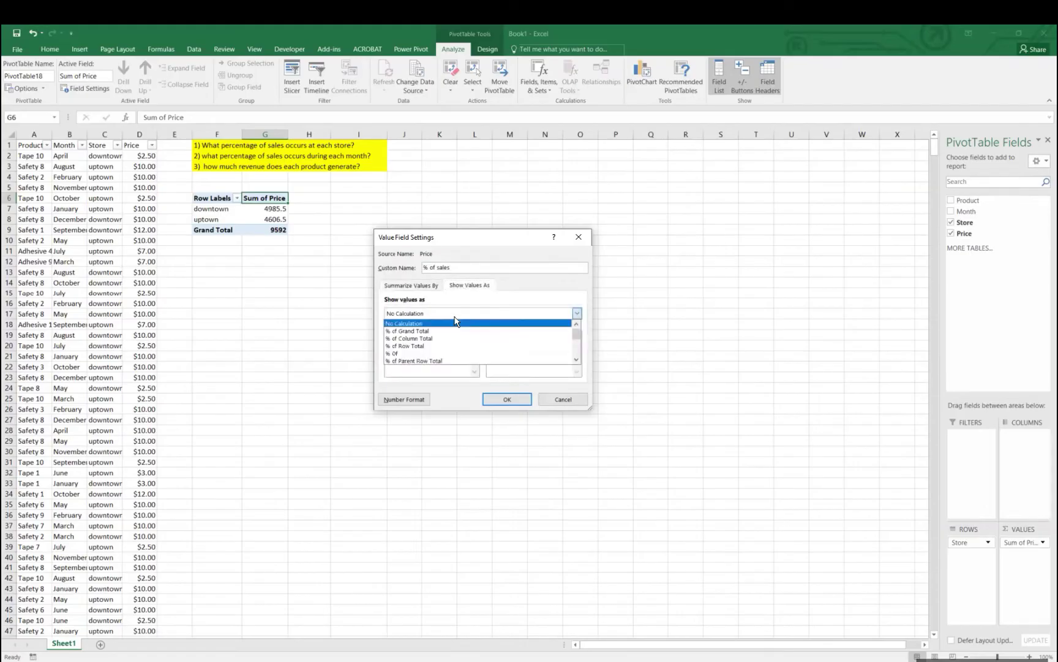
{"action": "left_click", "coordinate": [455, 320]}
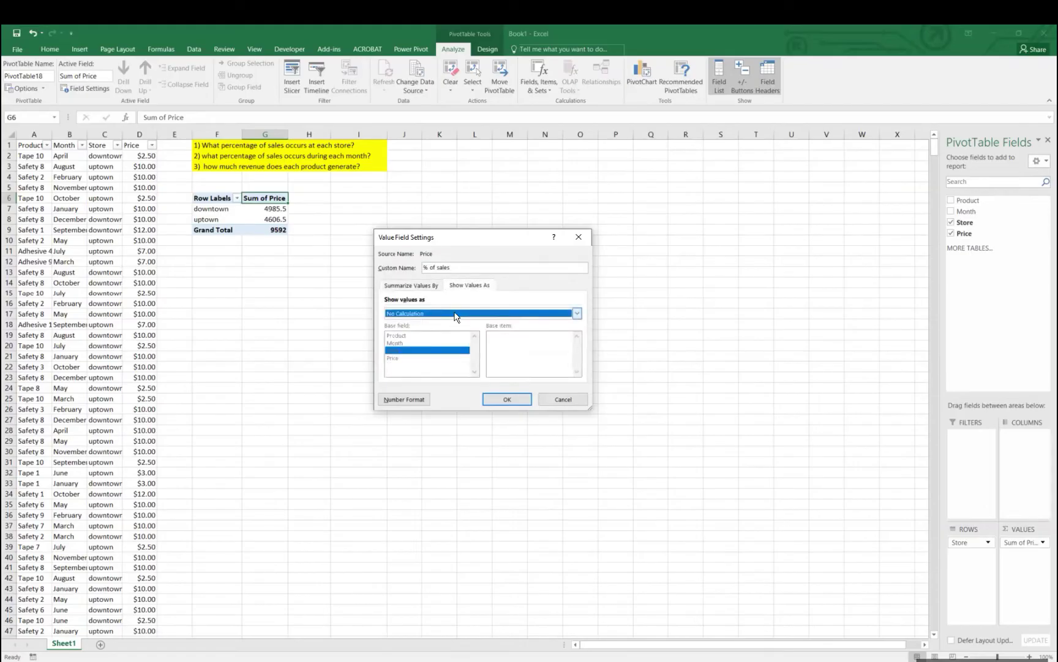
{"action": "left_click", "coordinate": [576, 314]}
{"action": "left_click", "coordinate": [487, 344]}
{"action": "left_click", "coordinate": [507, 399]}
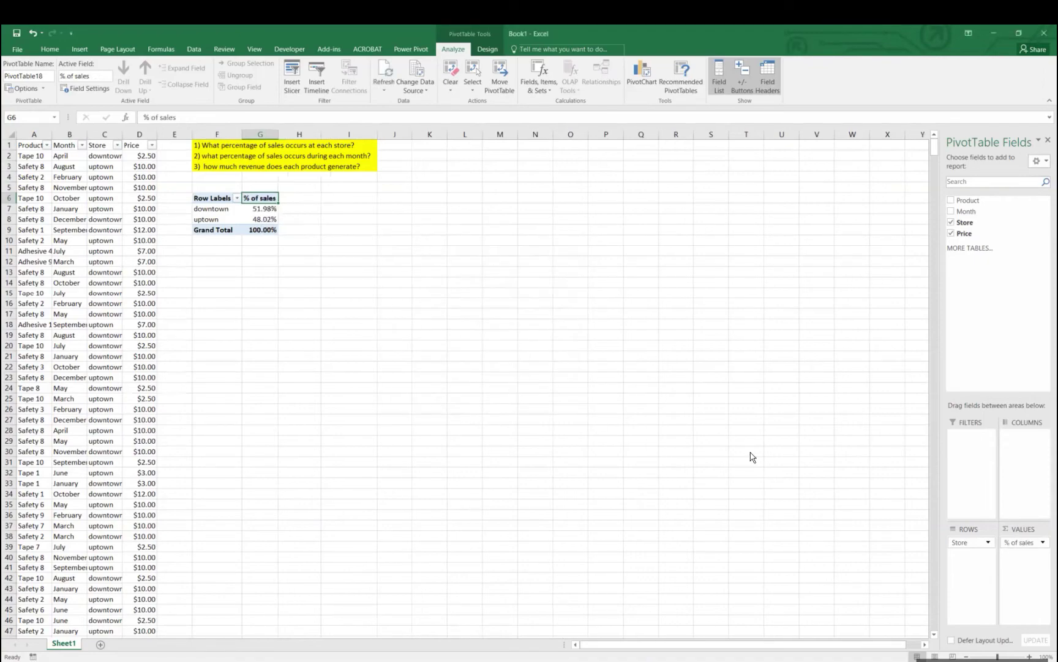
- Review the value field settings of the % of sales field and close them without changes
{"action": "left_click", "coordinate": [1043, 540]}
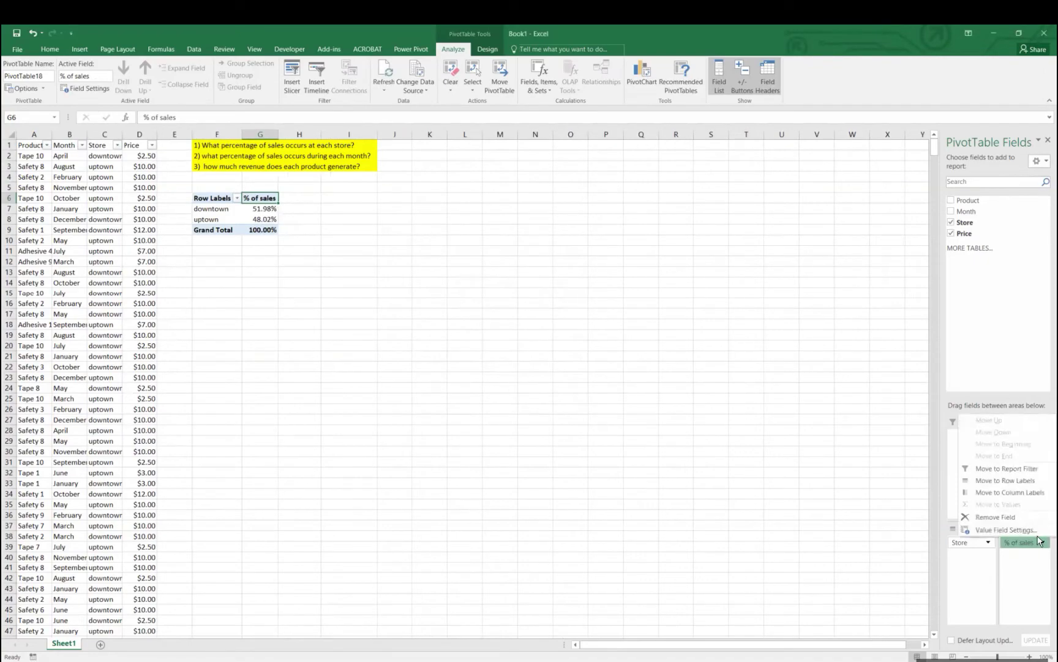
{"action": "left_click", "coordinate": [1038, 530]}
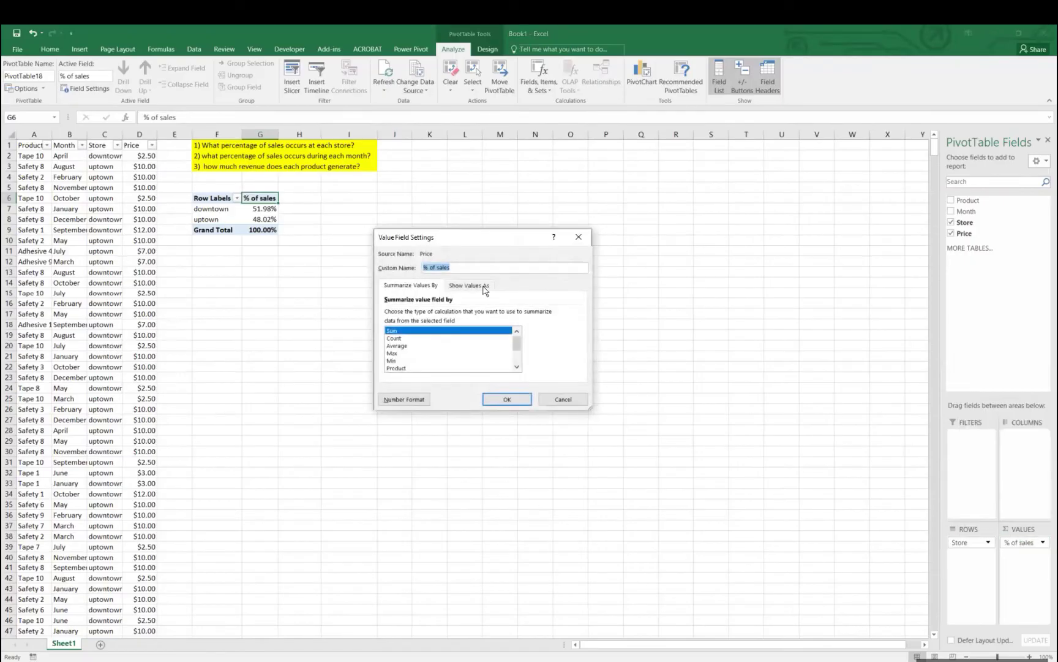
{"action": "left_click", "coordinate": [579, 237]}
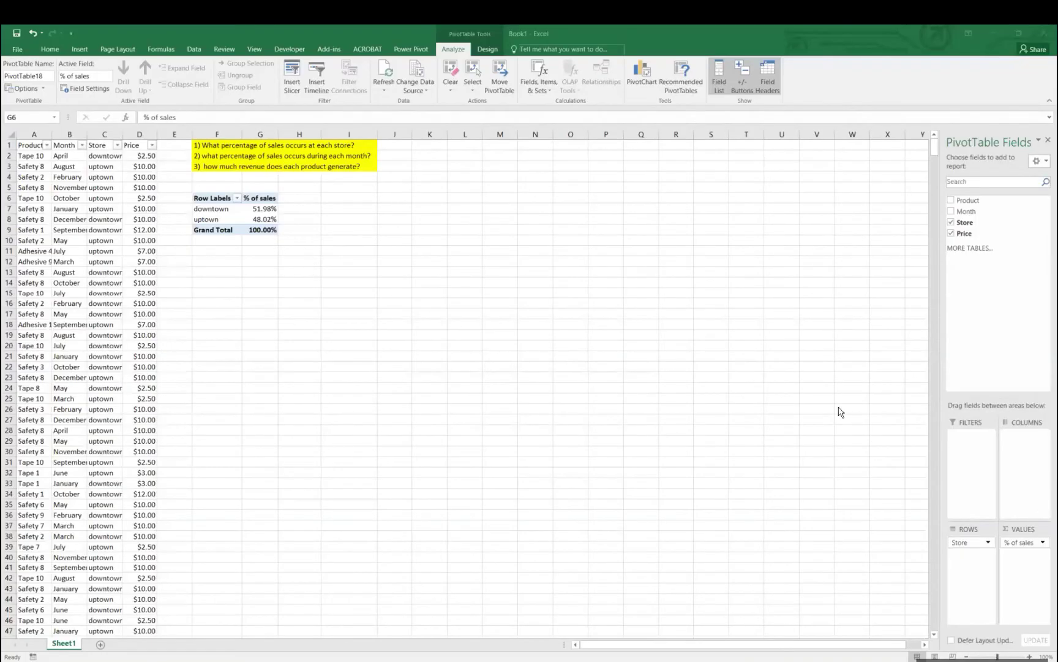
- Replace Store with Month as the PivotTable's row field and select the November and December rows
{"action": "left_click", "coordinate": [987, 542]}
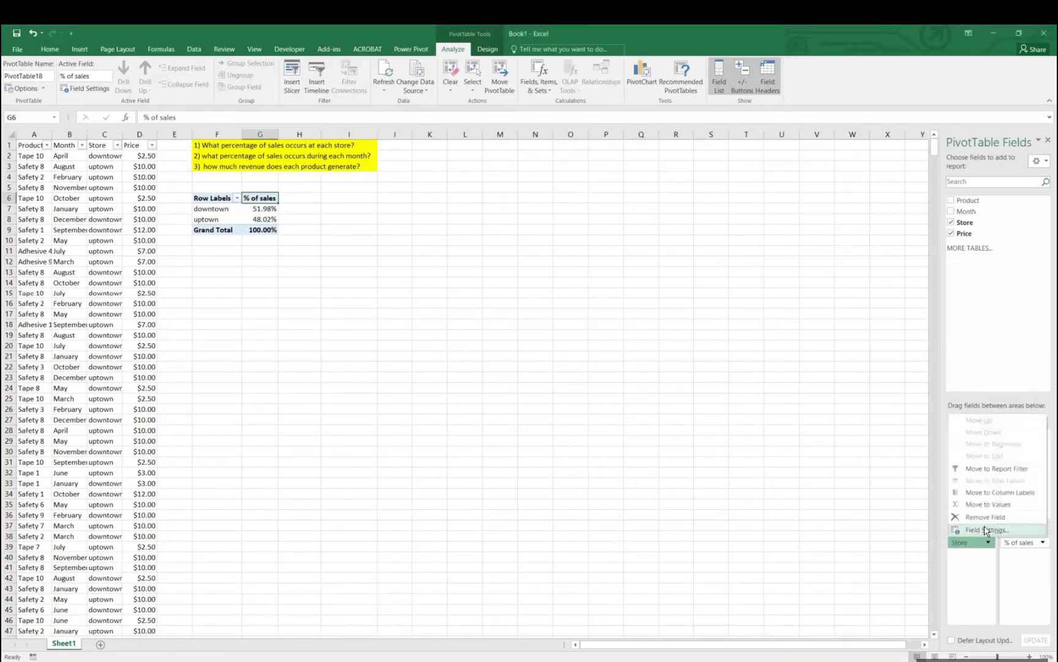
{"action": "left_click", "coordinate": [985, 516]}
{"action": "left_click_drag", "start_coordinate": [995, 212], "coordinate": [968, 547]}
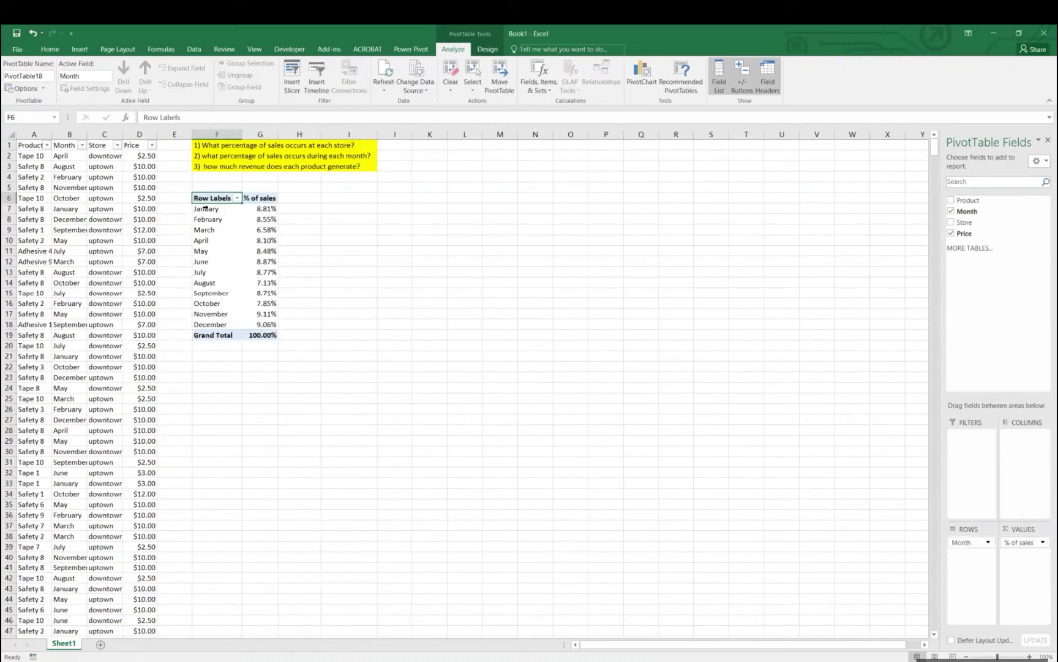
{"action": "left_click", "coordinate": [209, 314]}
{"action": "left_click", "coordinate": [252, 323], "text": "shift"}
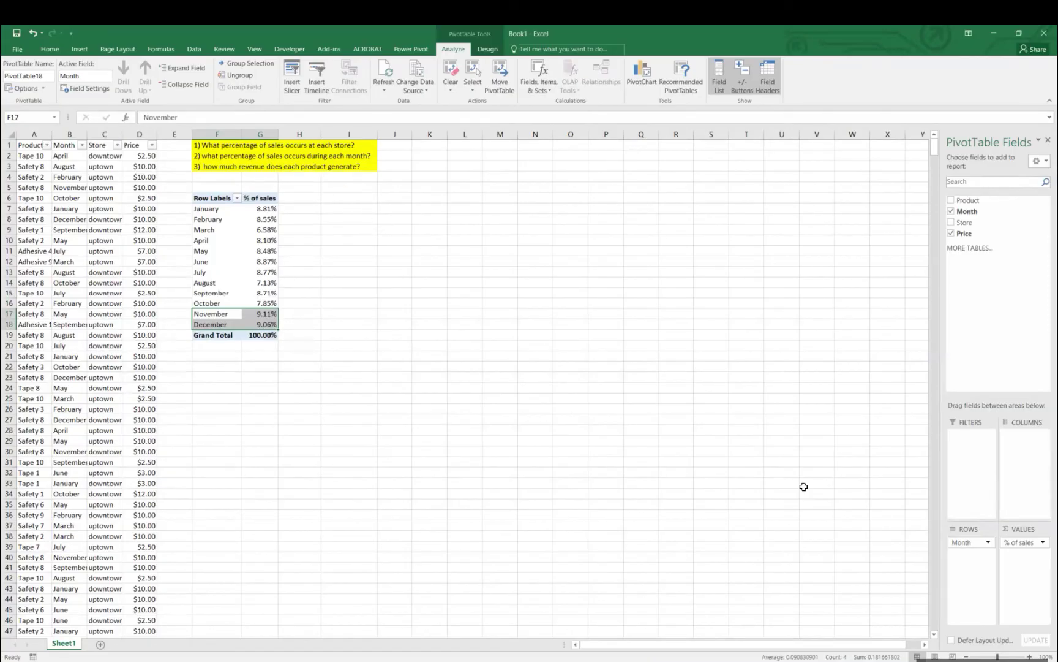
- Replace Month with Product as the PivotTable's row field
{"action": "left_click", "coordinate": [988, 543]}
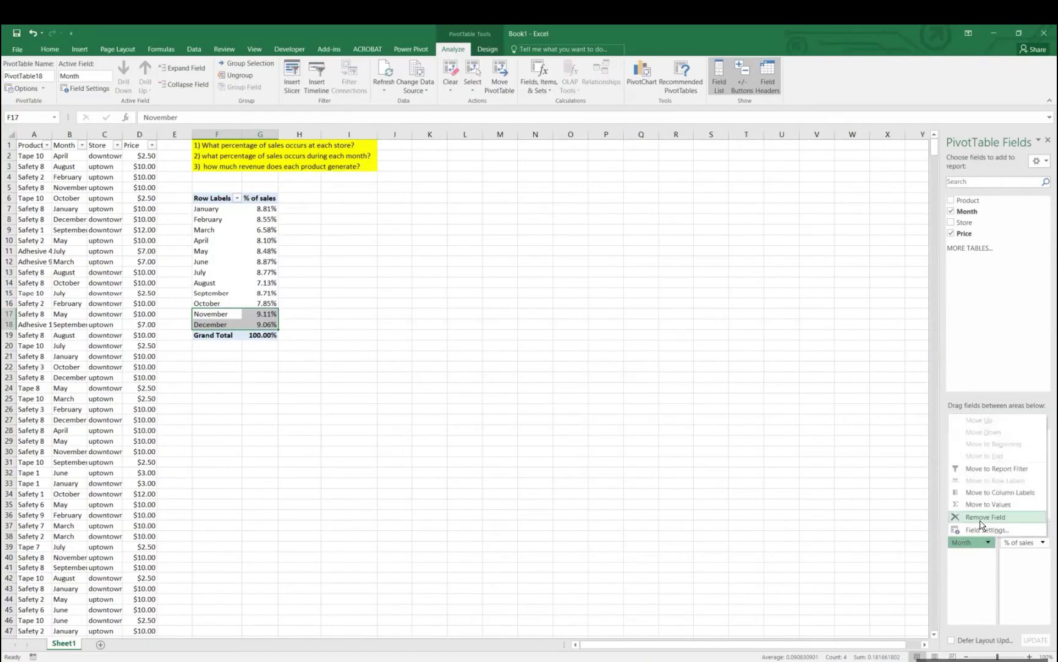
{"action": "left_click", "coordinate": [979, 510]}
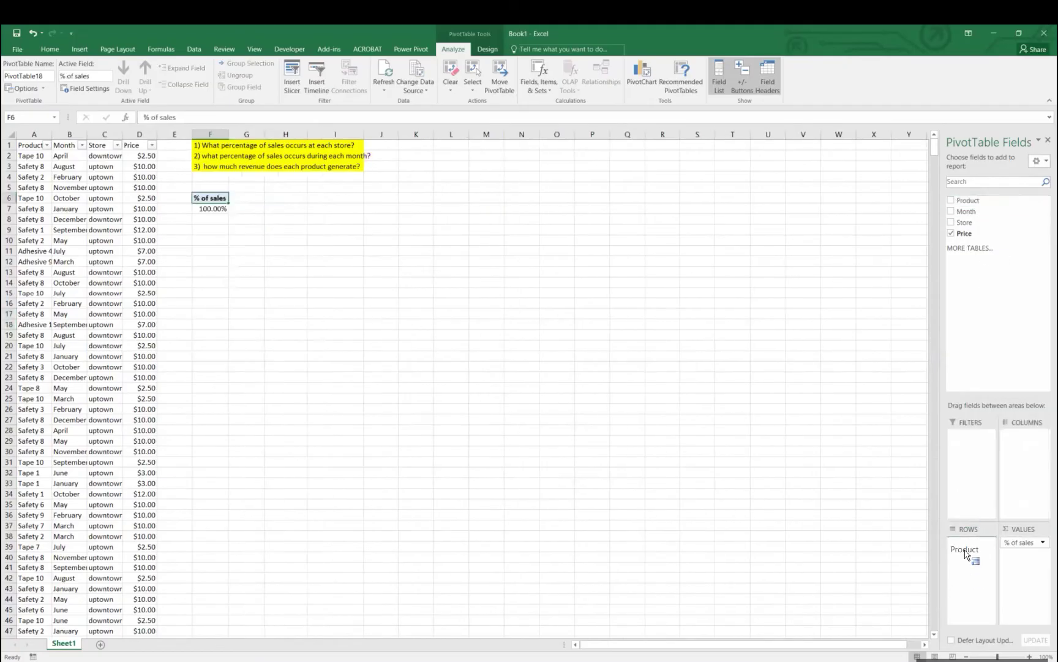
{"action": "left_click_drag", "start_coordinate": [965, 556], "coordinate": [967, 554]}
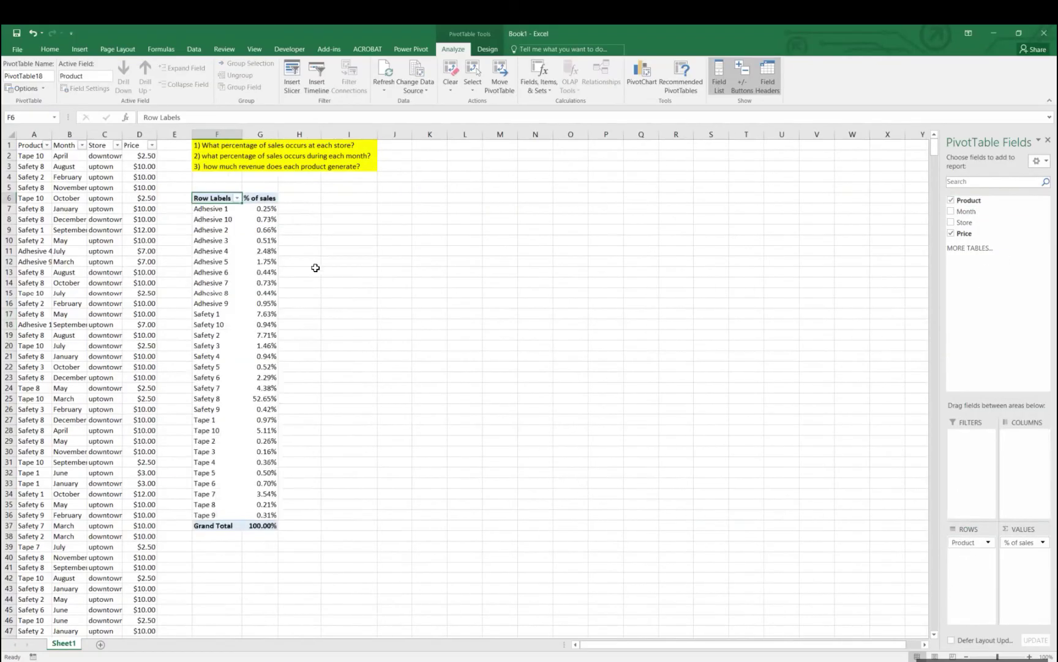
- Set the % of sales field to show its values with No Calculation instead of as percentages
{"action": "double_click", "coordinate": [262, 198]}
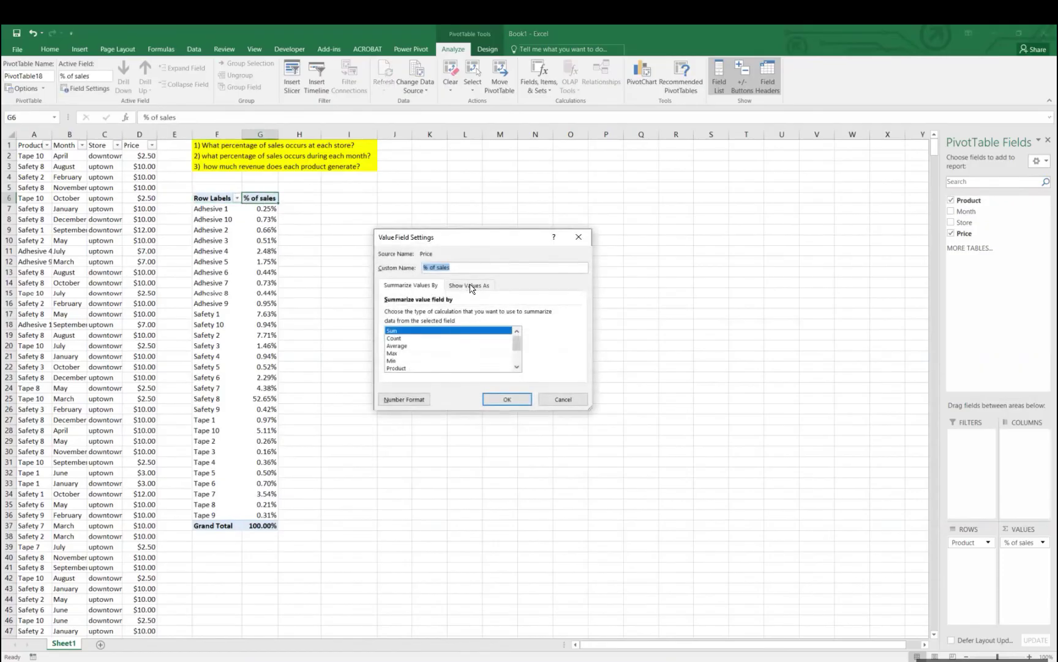
{"action": "left_click", "coordinate": [470, 285]}
{"action": "left_click", "coordinate": [464, 313]}
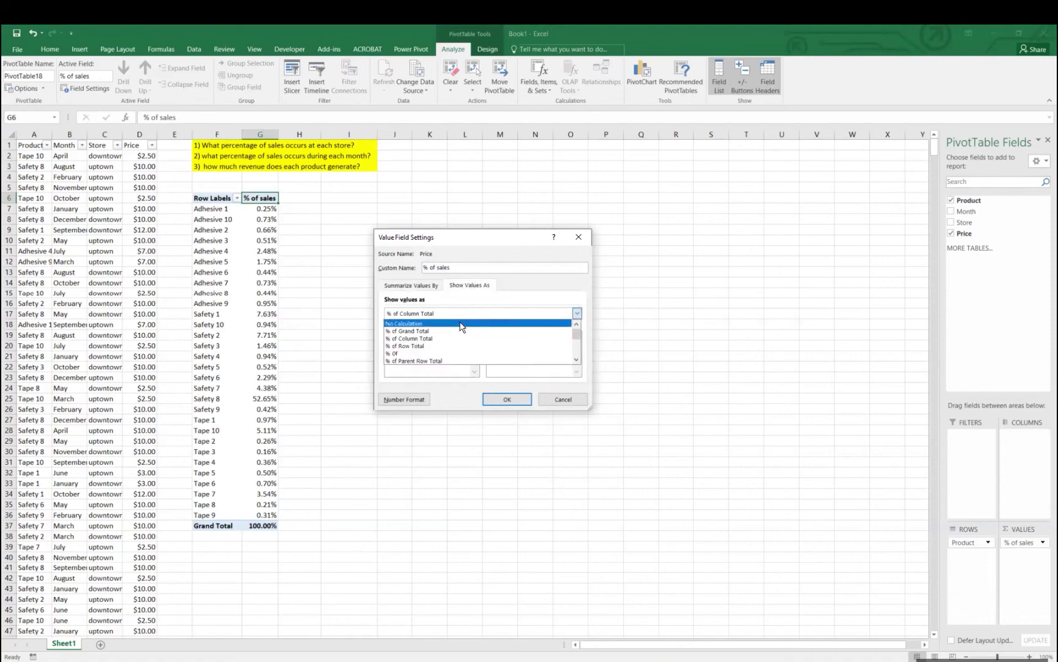
{"action": "left_click", "coordinate": [462, 329]}
{"action": "left_click", "coordinate": [500, 399]}
{"action": "left_click", "coordinate": [500, 399]}
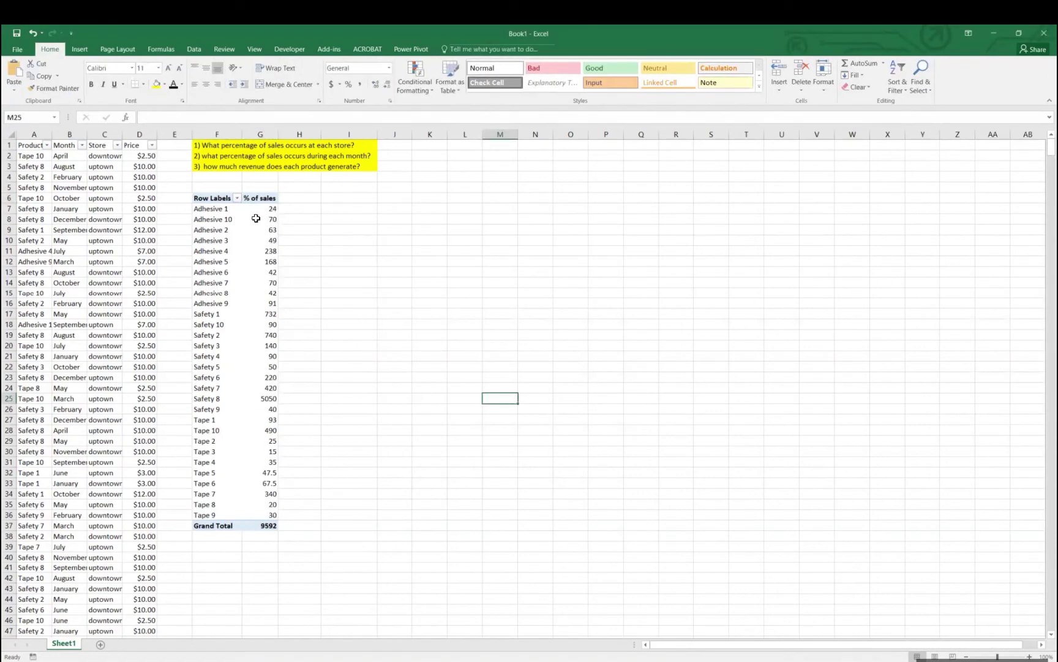
- Rename the % of sales value field to "Revenue" and select the revenue cell for Adhesive 1
{"action": "double_click", "coordinate": [253, 197]}
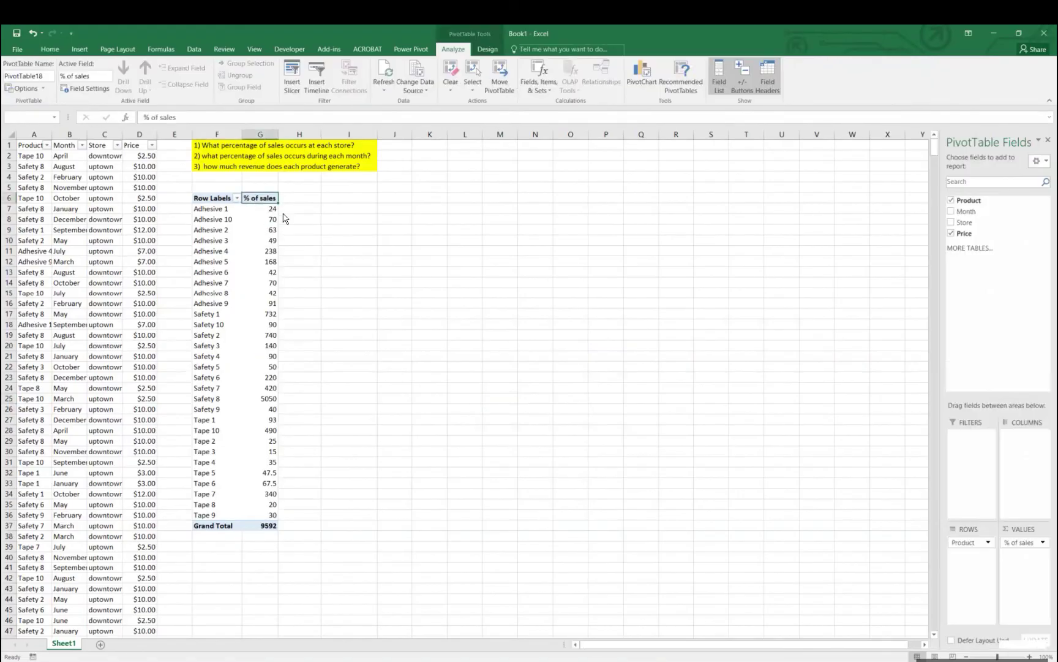
{"action": "type", "text": "Revenue"}
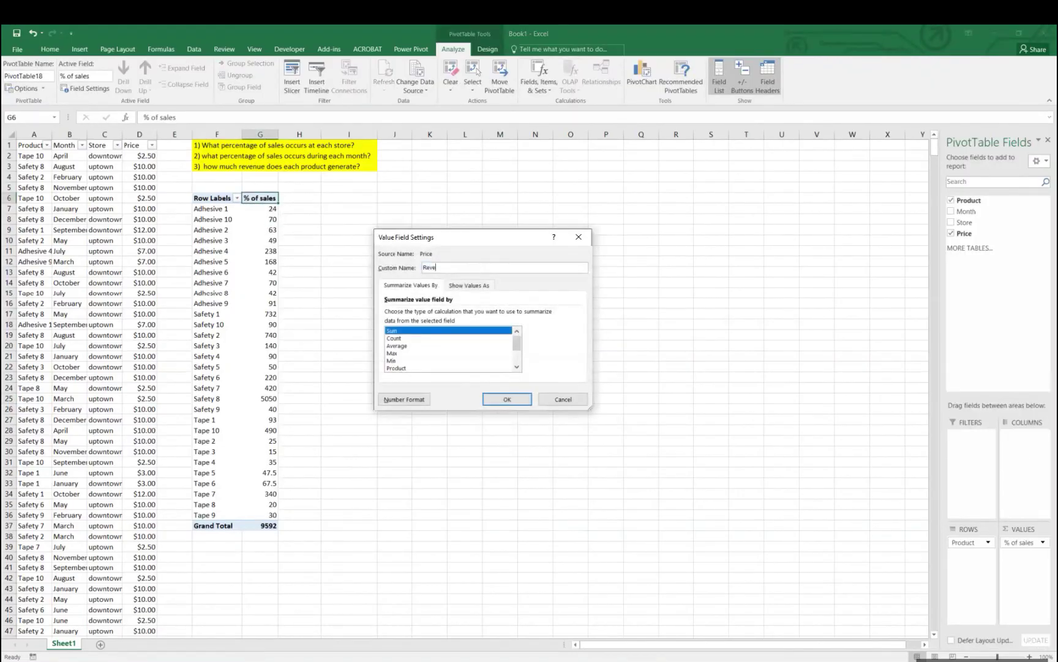
{"action": "left_click", "coordinate": [515, 399]}
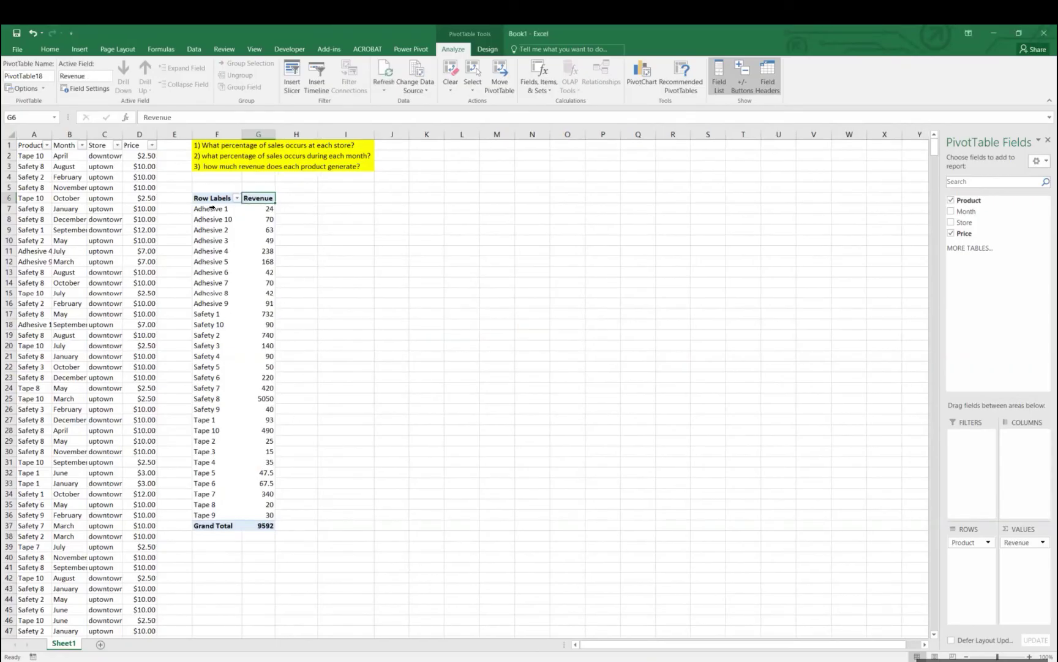
{"action": "left_click", "coordinate": [205, 209]}
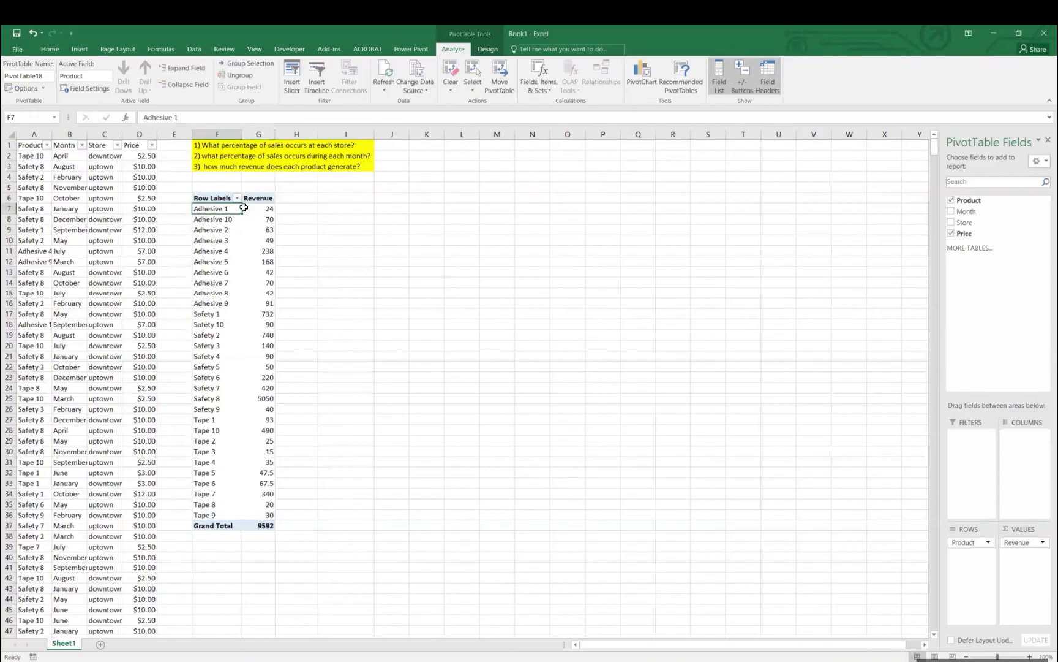
{"action": "left_click", "coordinate": [260, 210]}
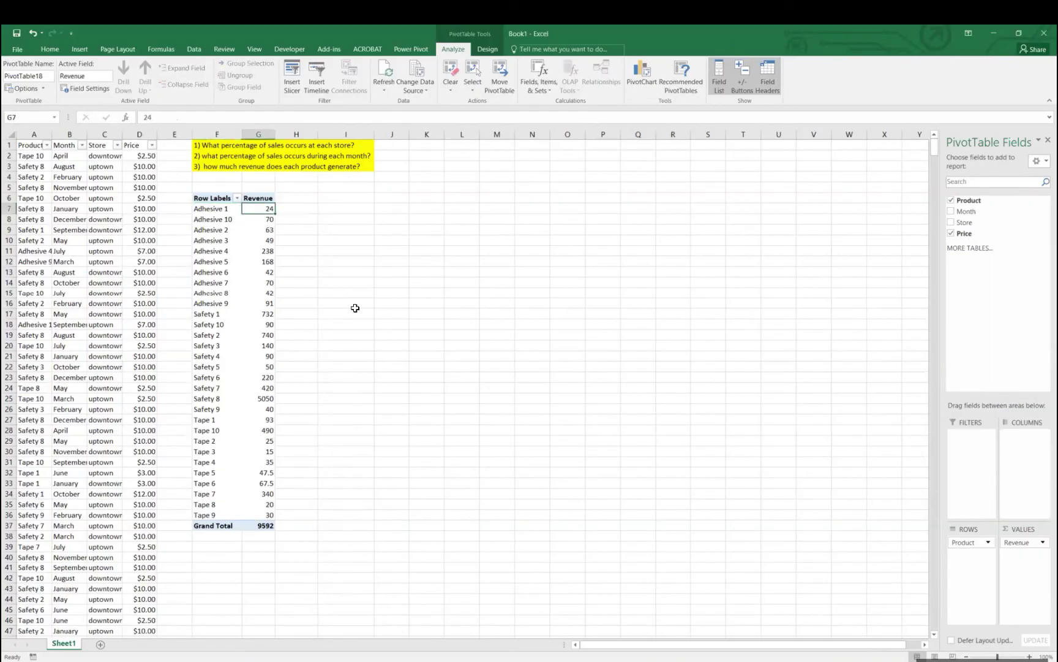